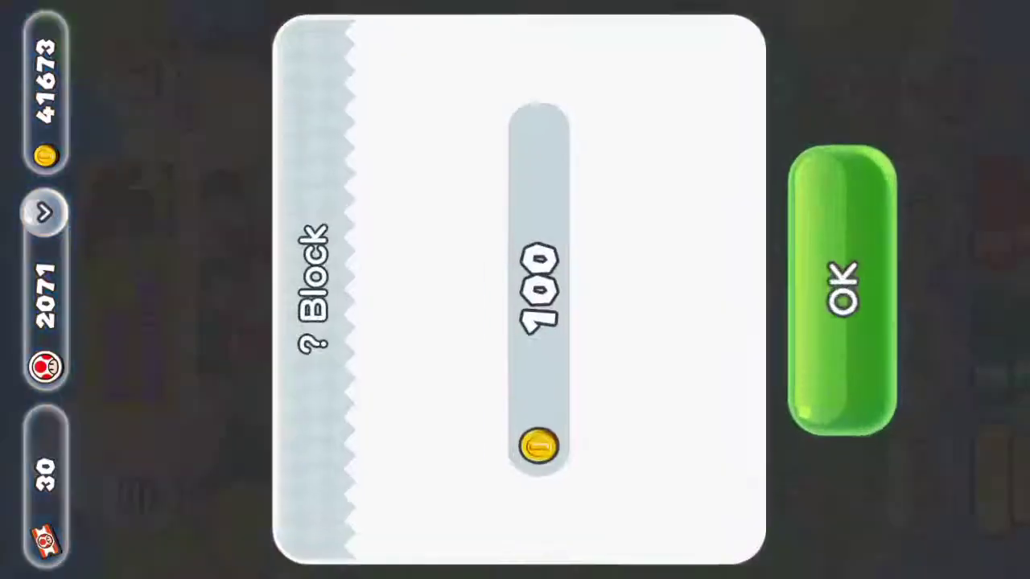
pyautogui.click(844, 292)
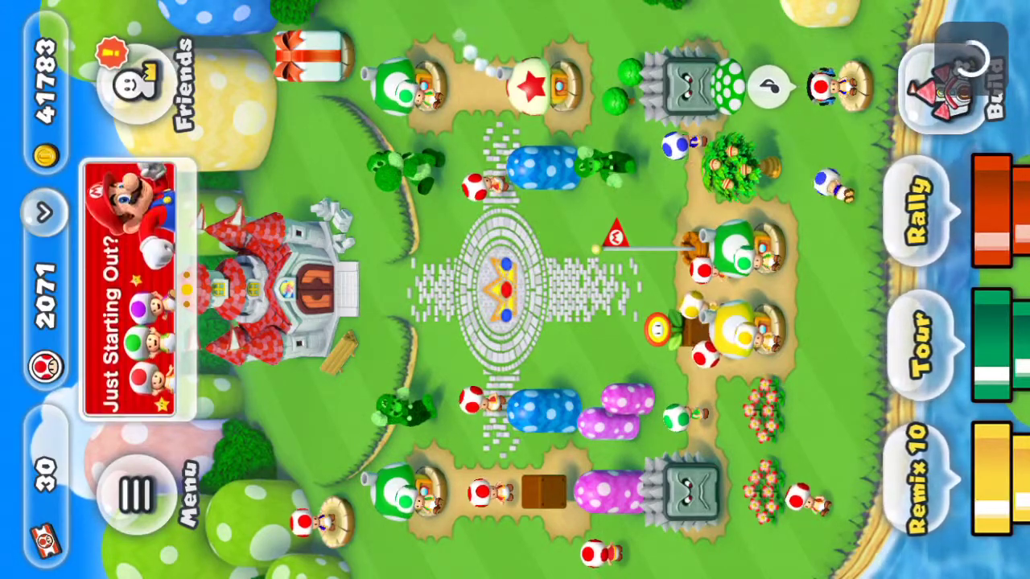
pyautogui.click(917, 211)
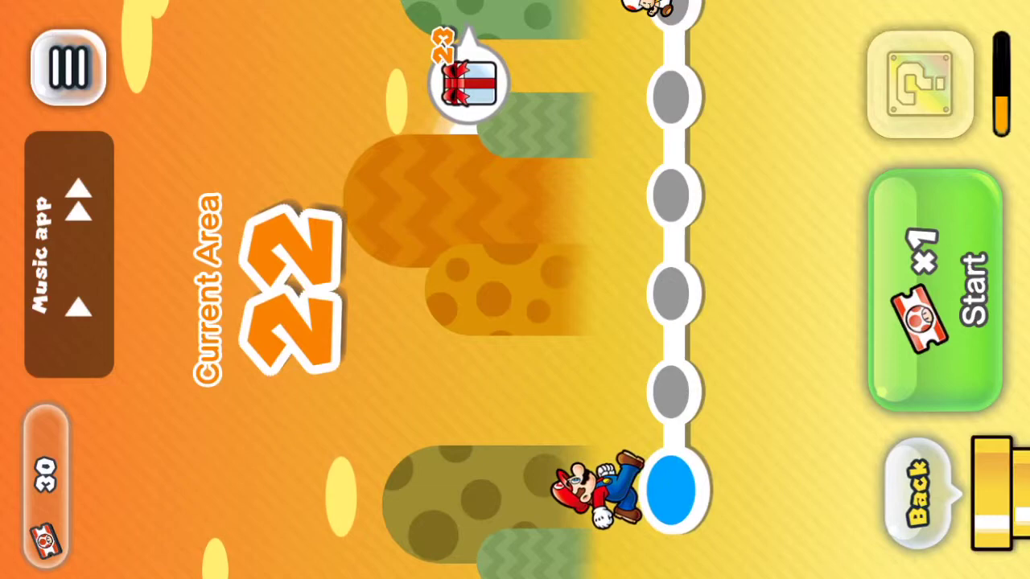
pyautogui.click(936, 290)
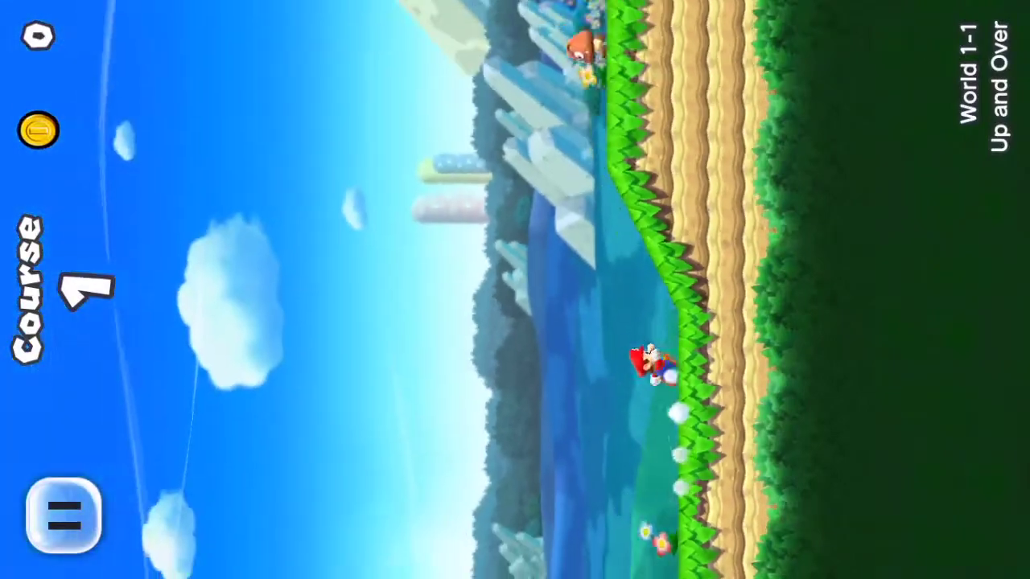
pyautogui.click(524, 161)
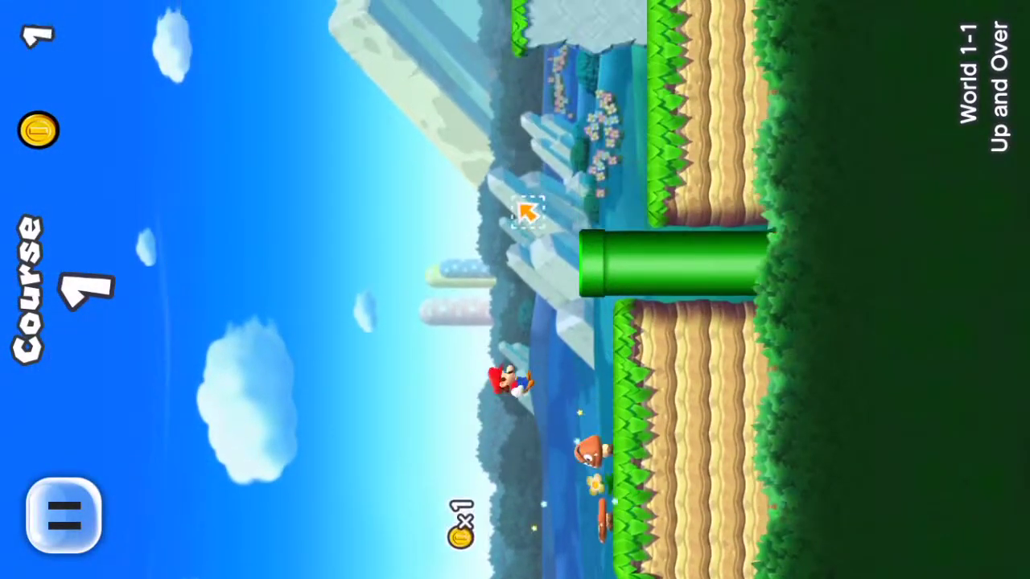
pyautogui.click(523, 321)
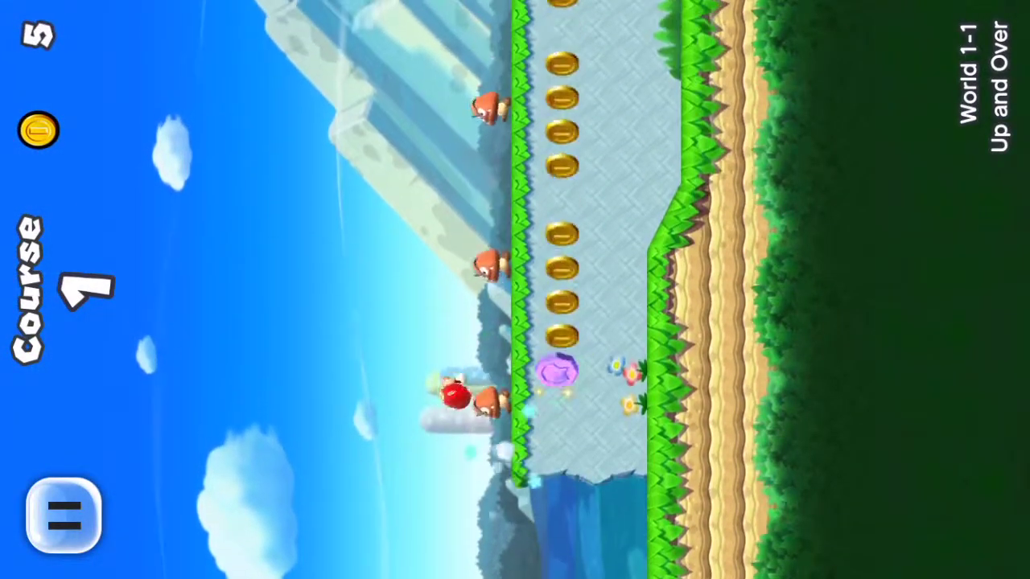